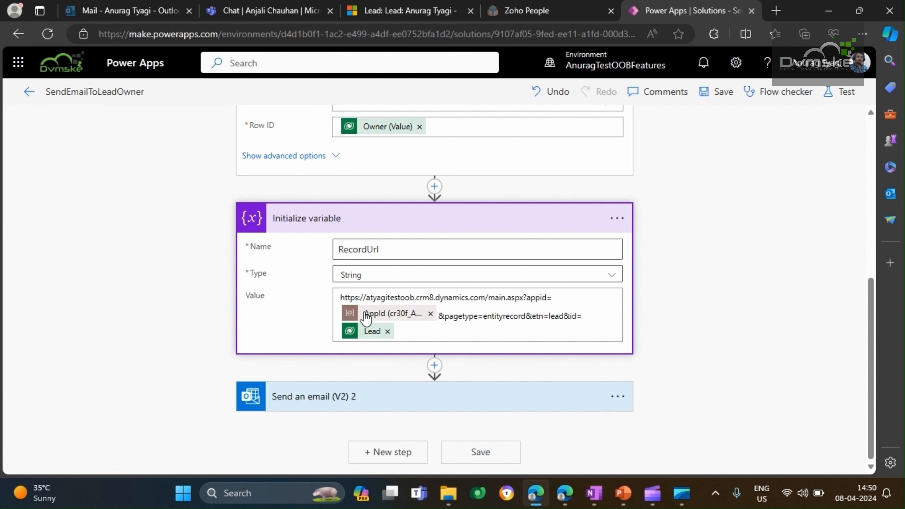
Delete the "Send an email (V2) 2" action from the end of the flow
left_click(339, 395)
scroll(340, 394, "down", 5)
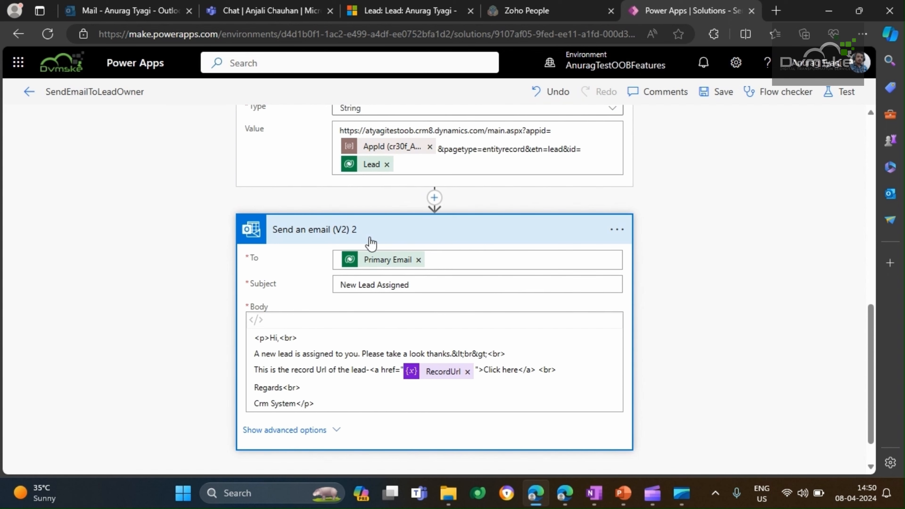
left_click(618, 235)
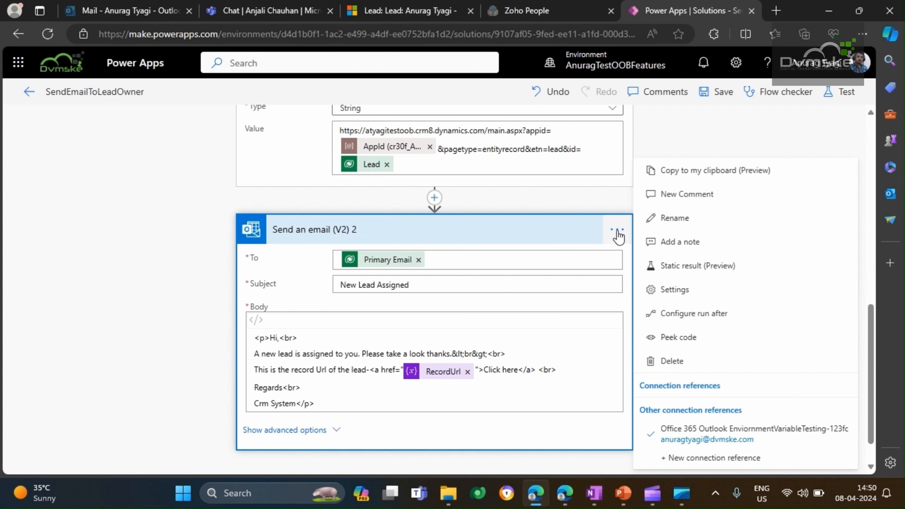
left_click(683, 358)
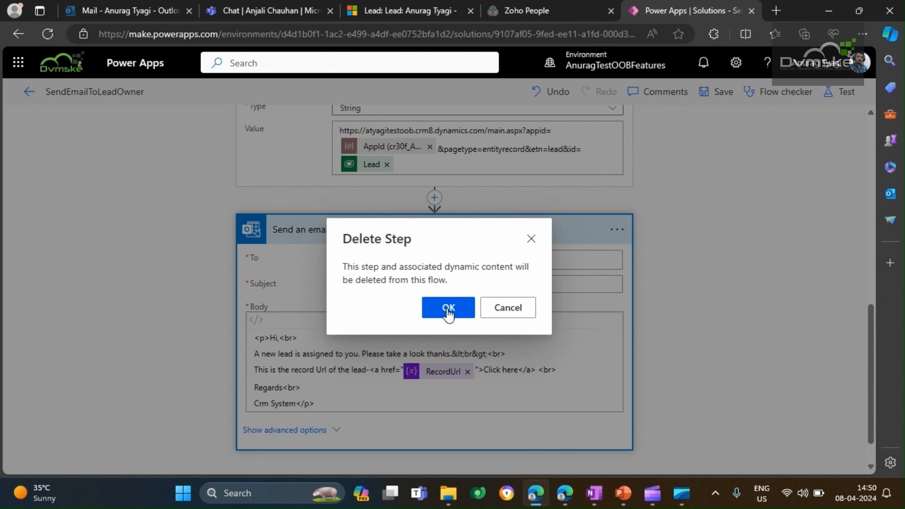
left_click(448, 310)
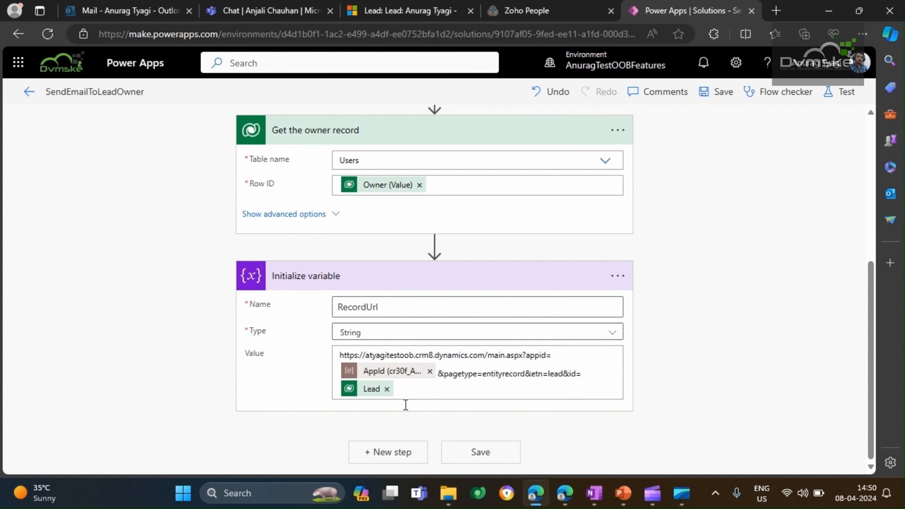
Add the Microsoft Teams action "Post message in a chat or channel" after Initialize variable, with Post in set to "Chat with Flow bot"
left_click(397, 457)
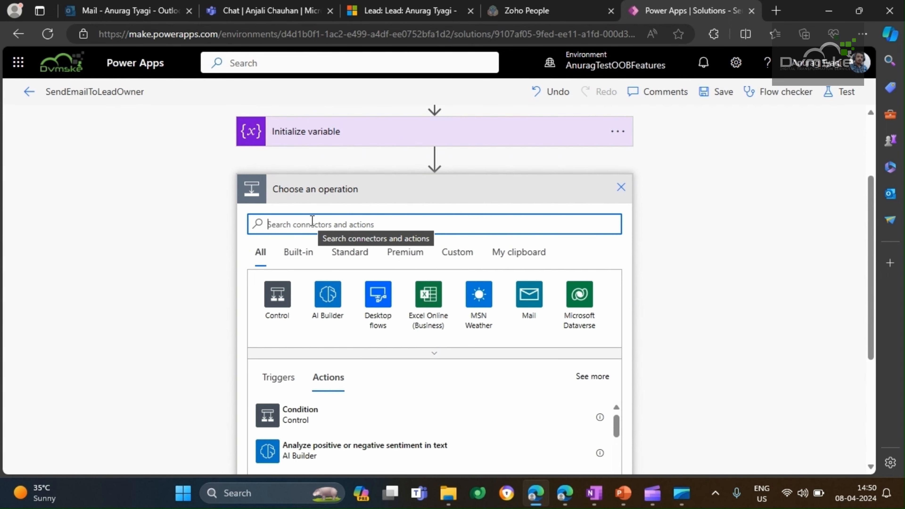
type("t")
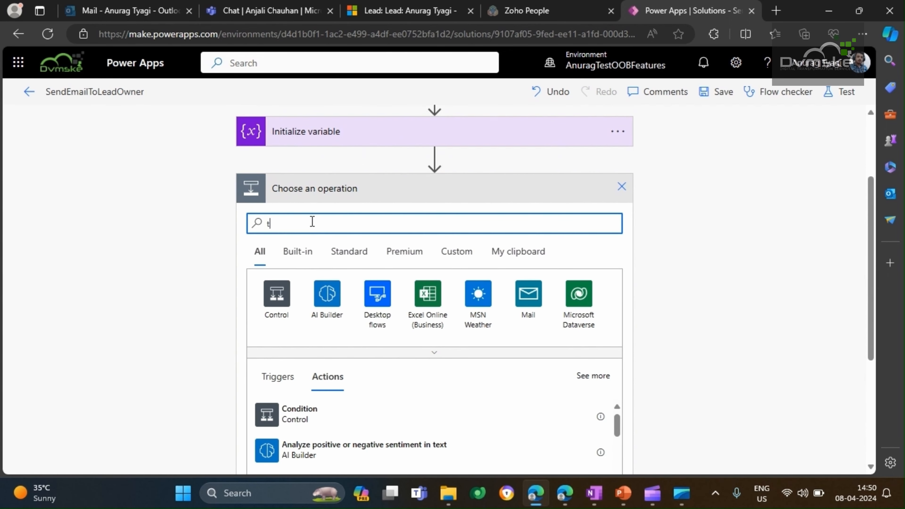
type("eams")
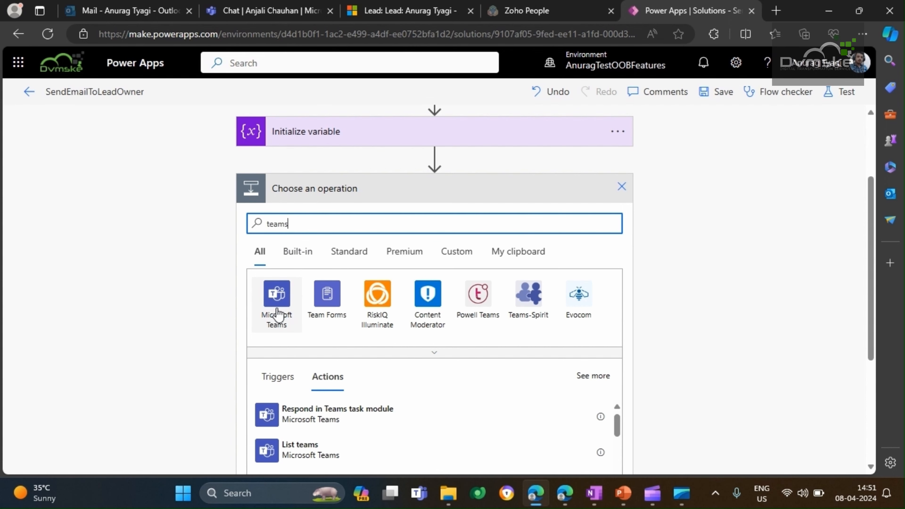
left_click(274, 323)
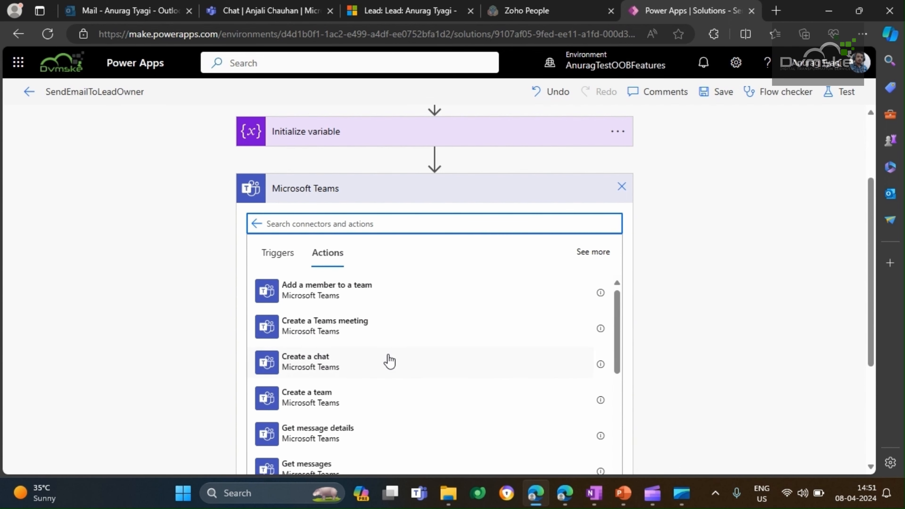
scroll(389, 360, "down", 6)
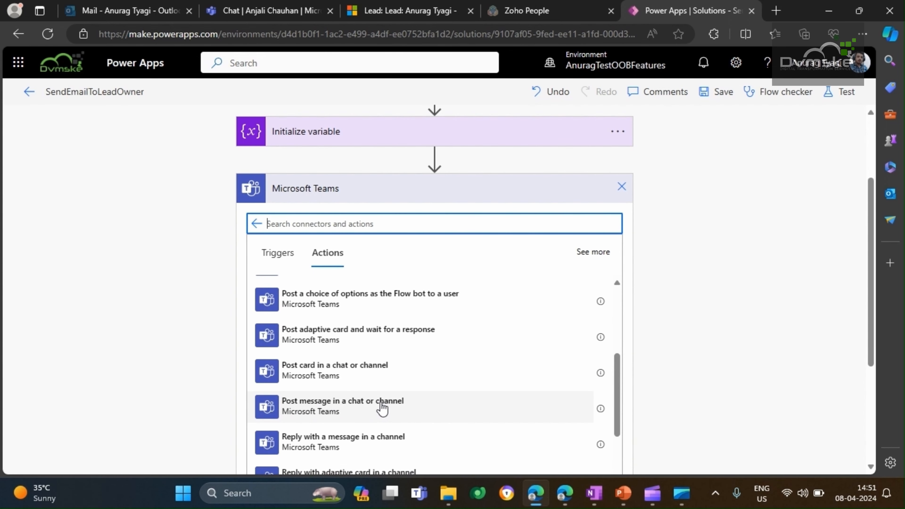
left_click(338, 414)
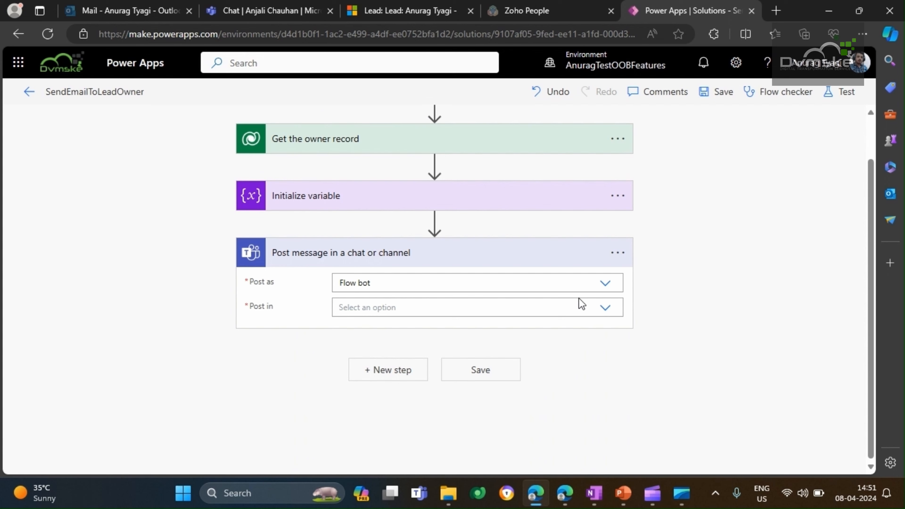
left_click(606, 309)
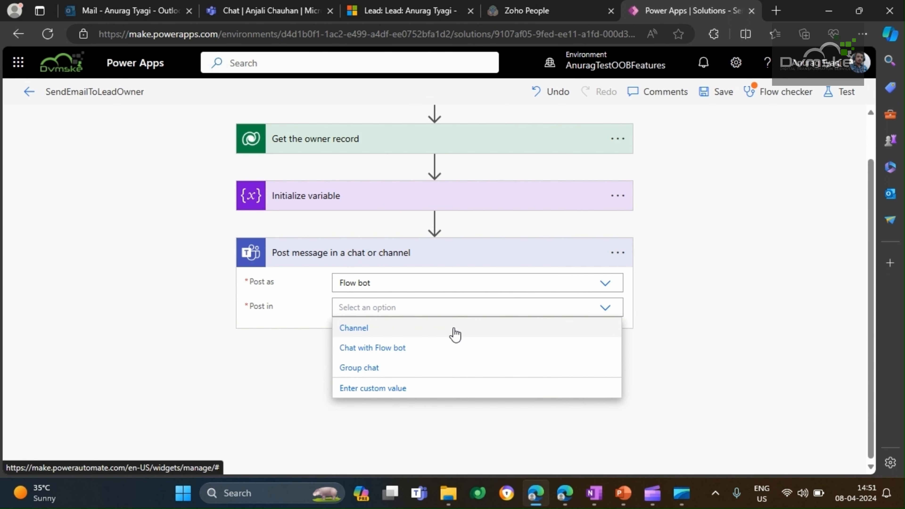
left_click(402, 353)
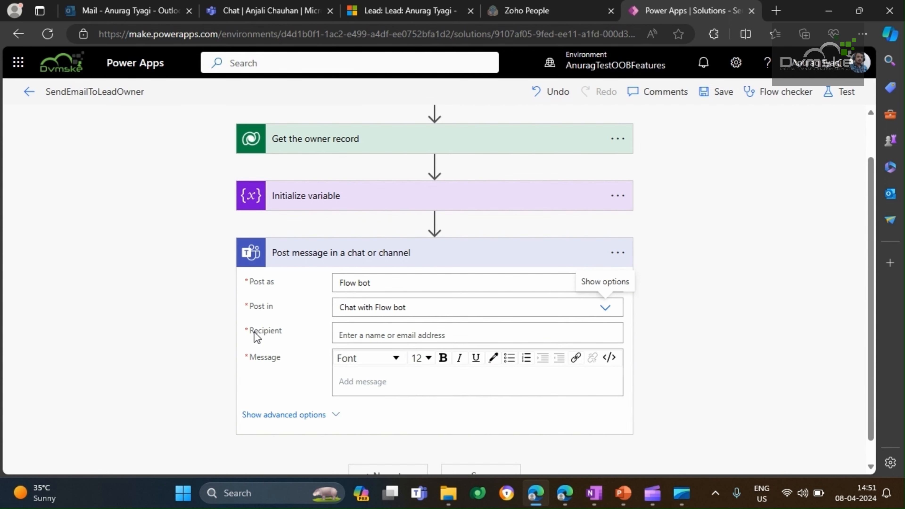
left_click(361, 334)
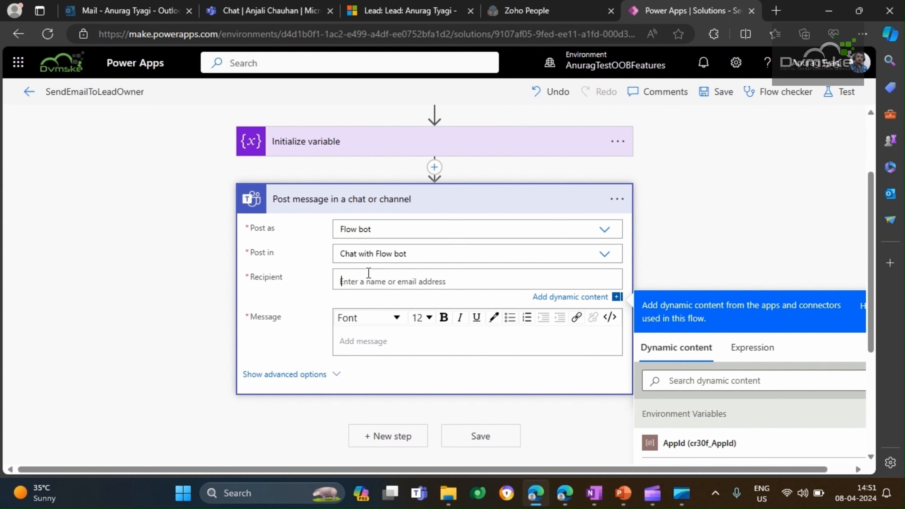
type("anu")
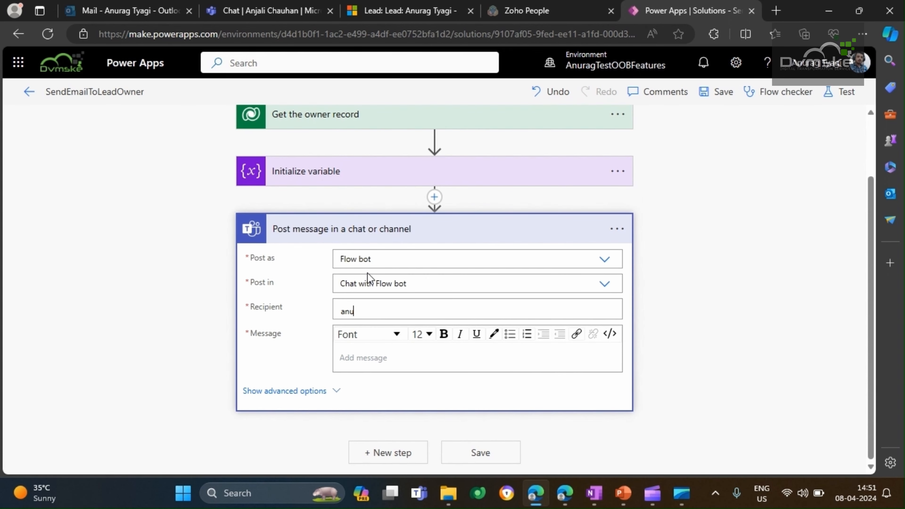
type("rag")
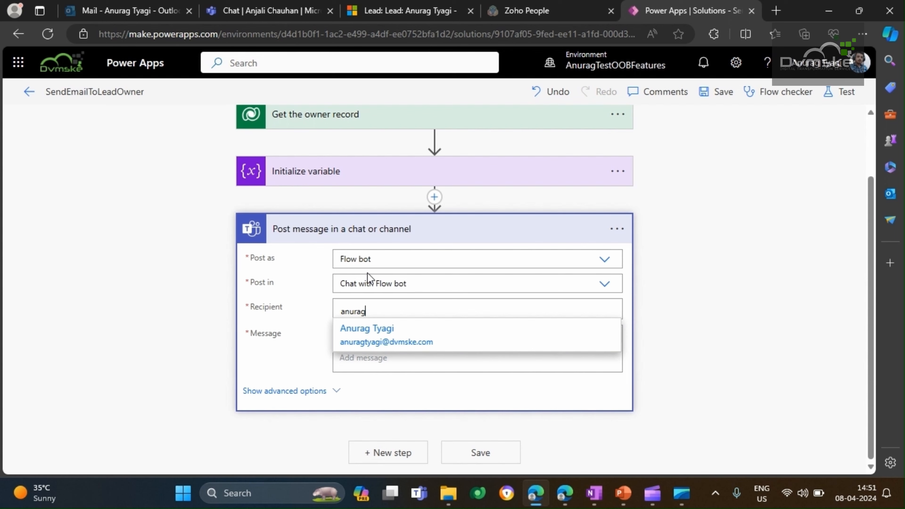
left_click(365, 343)
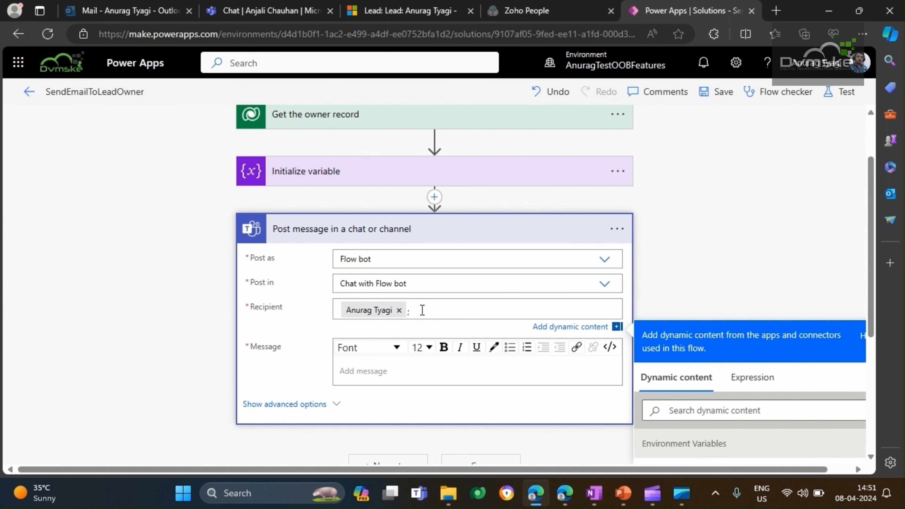
type("nisha")
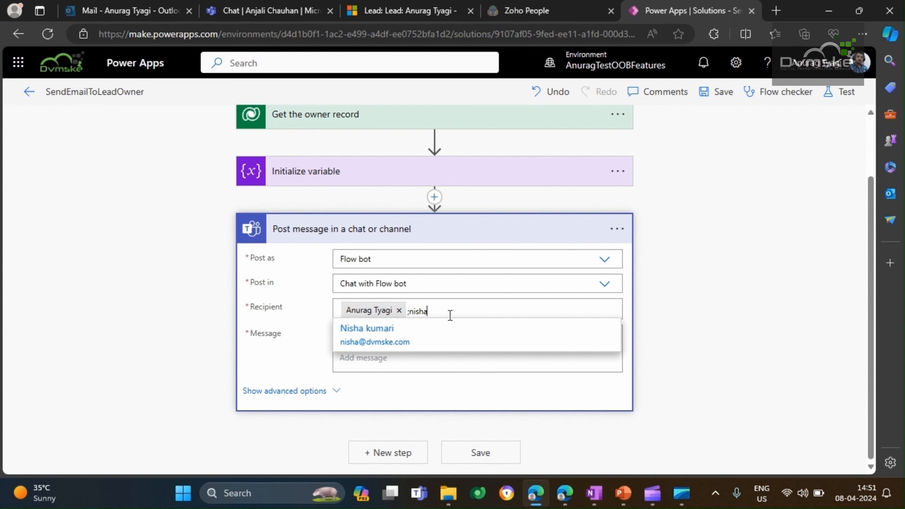
left_click(440, 333)
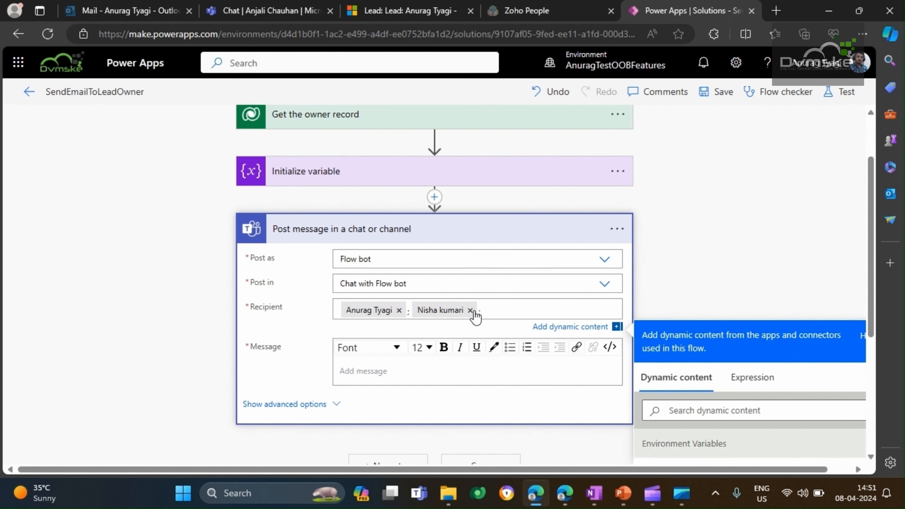
left_click(463, 310)
left_click(399, 310)
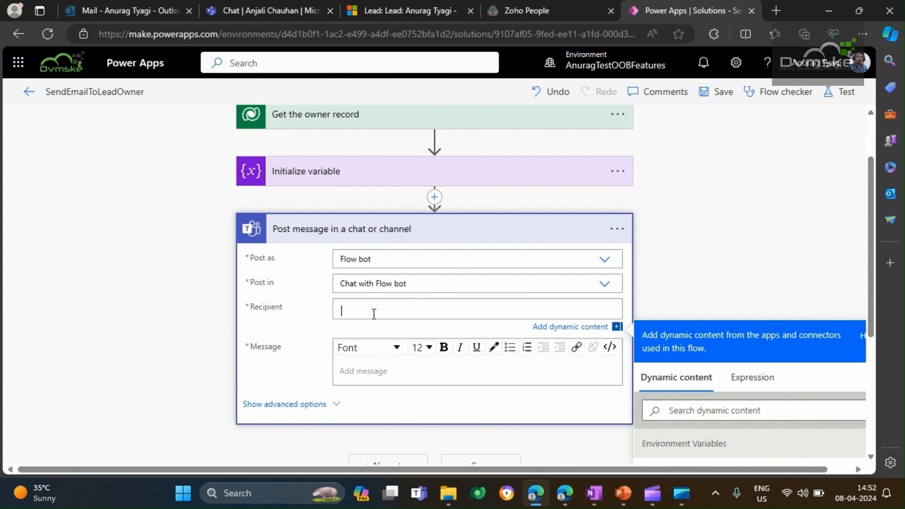
Set the Teams message recipient to the dynamic Primary Email value from "Get the owner record"
scroll(441, 256, "down", 3)
left_click(675, 312)
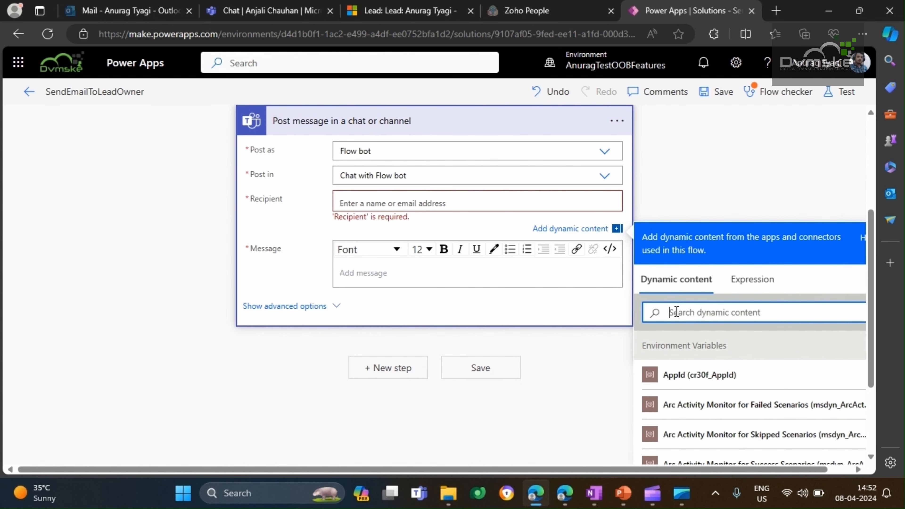
type("pr")
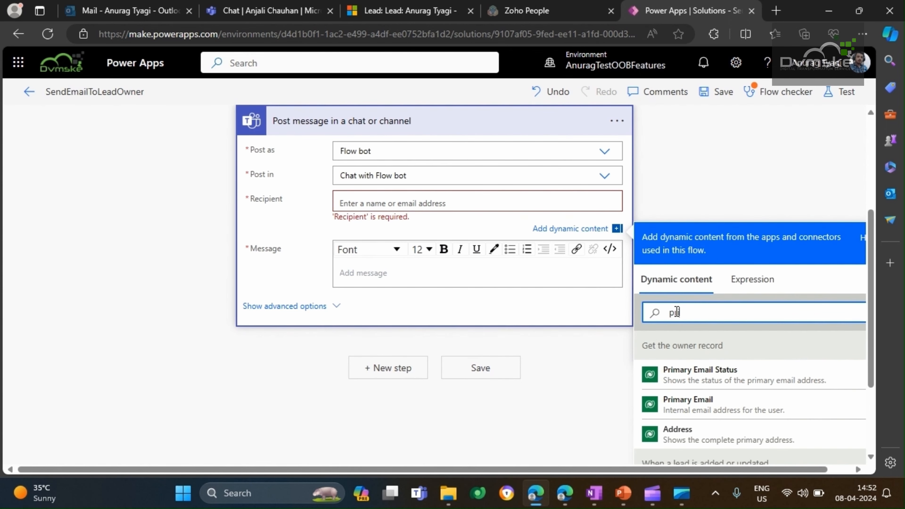
type("i")
left_click(689, 402)
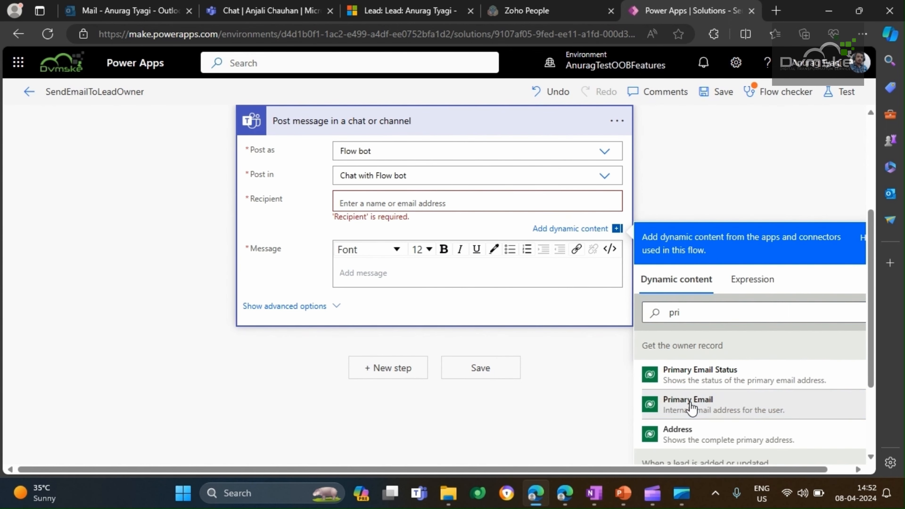
Write the message "Hi," followed on a new line by "A new lead is Assigned To You. Click on the Below Link. To Go the Lead Record."
left_click(352, 263)
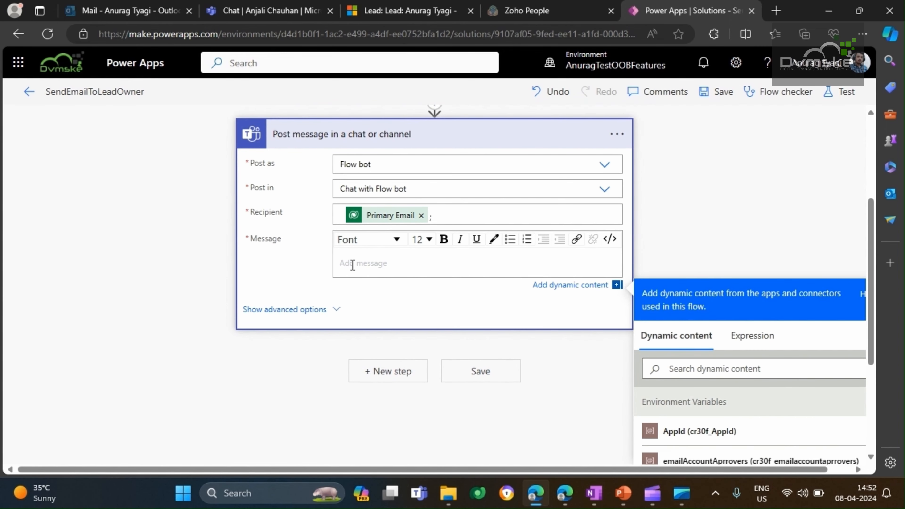
type("Hi,")
key("Return")
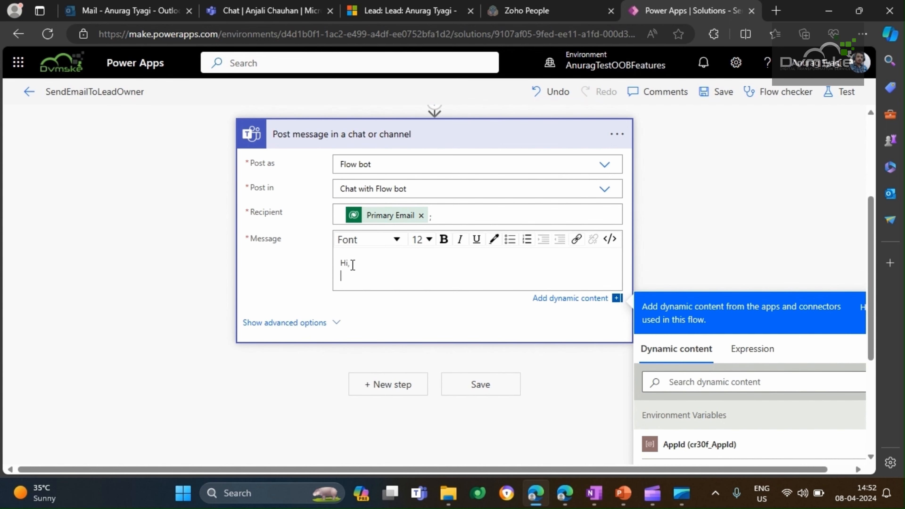
type("A new ")
type("lead is")
type(" Re")
key("BackSpace")
key("BackSpace")
type("a")
key("BackSpace")
type("Assigned ")
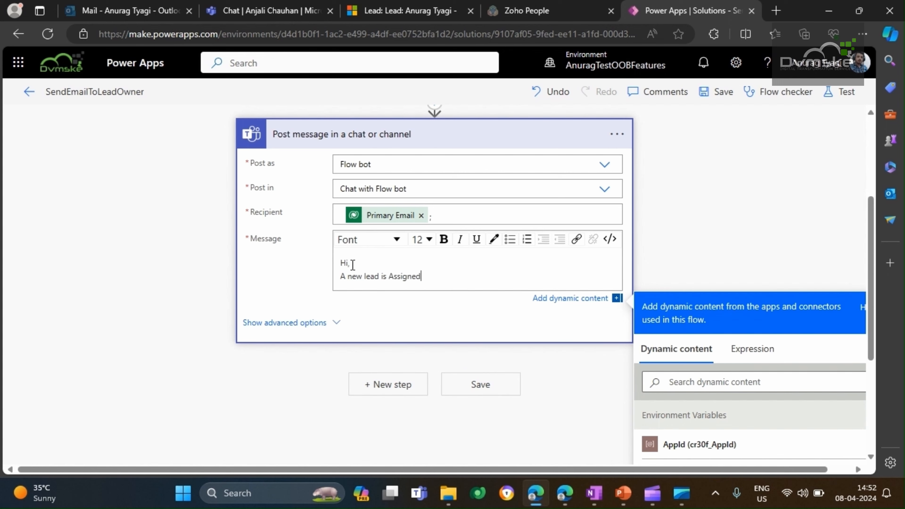
type("To You. Click on the Below ")
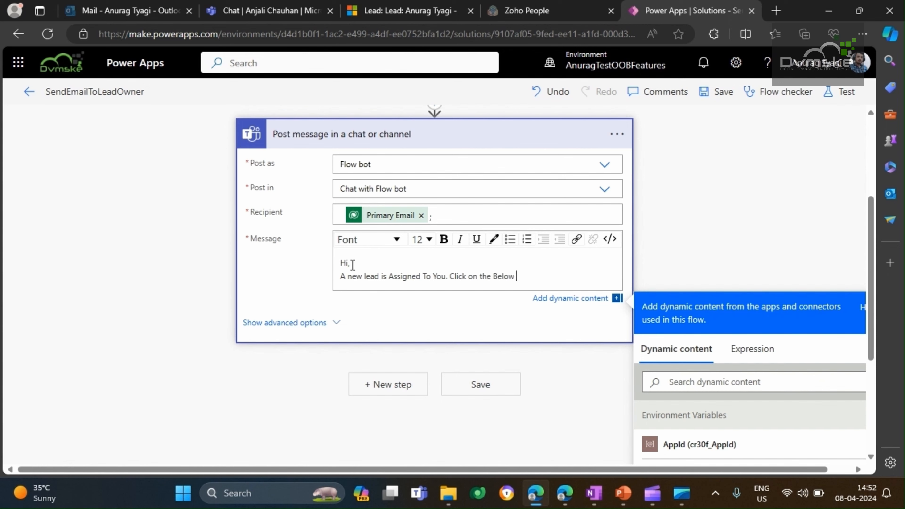
type("Link. To Go the Lead Rec")
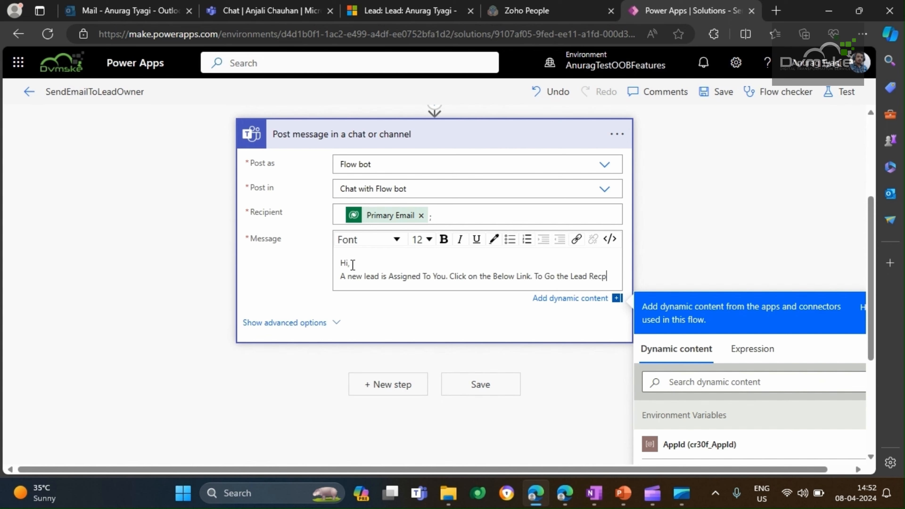
type("ord.")
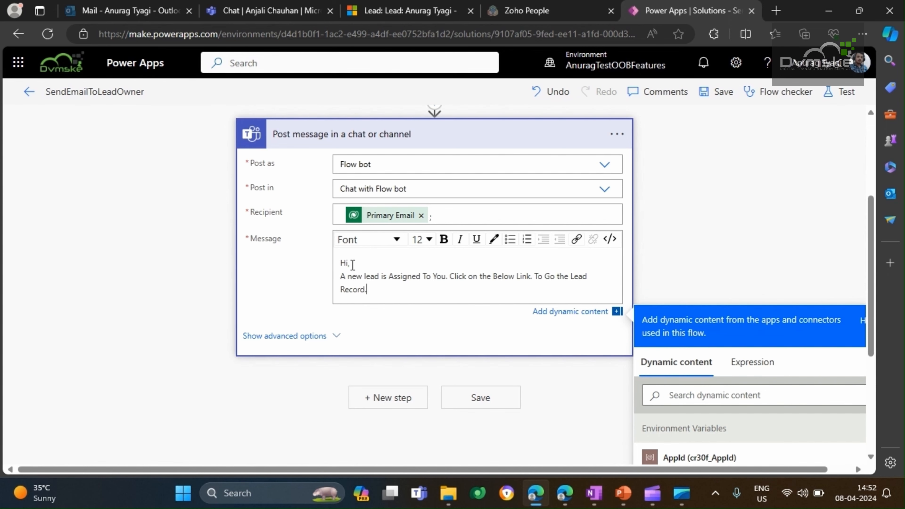
Insert a hyperlink titled "Click Here" with the link target "test.co" on a new line below the message text
key("Return")
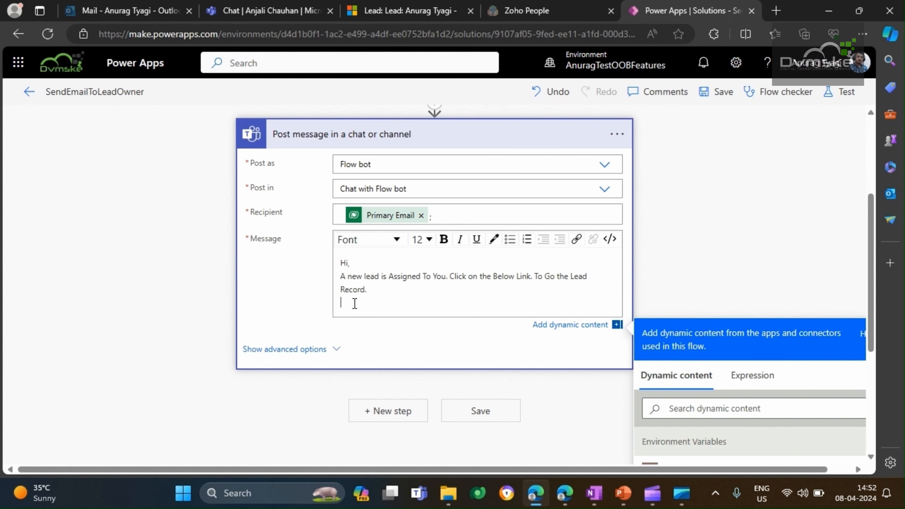
scroll(353, 305, "down", 1)
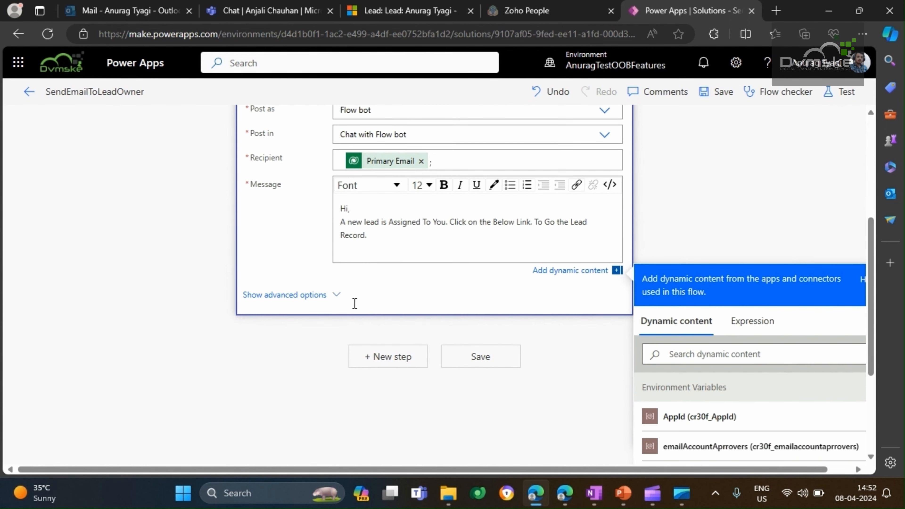
left_click(577, 185)
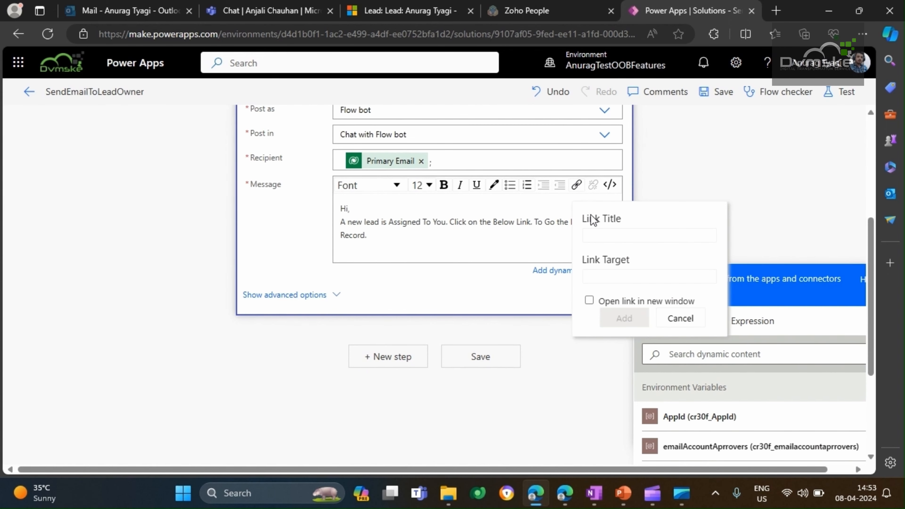
left_click(609, 235)
type("Click Here")
left_click(612, 274)
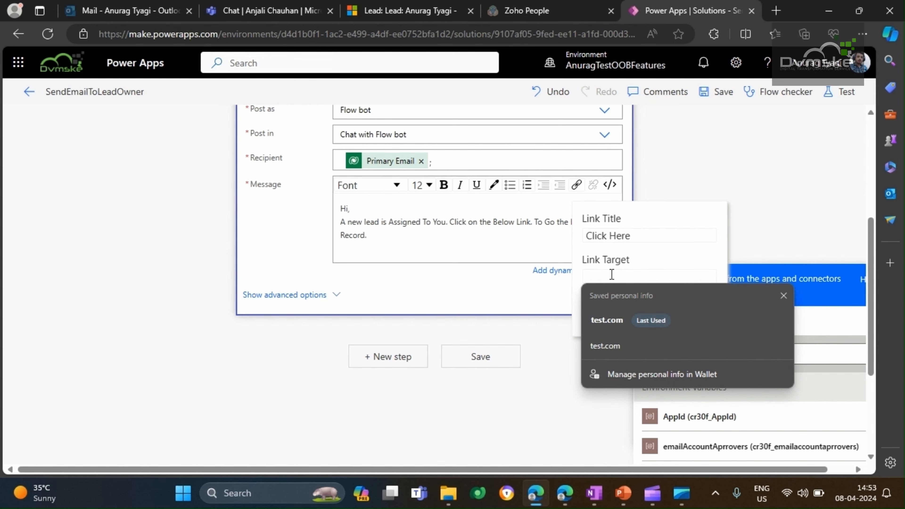
type("test")
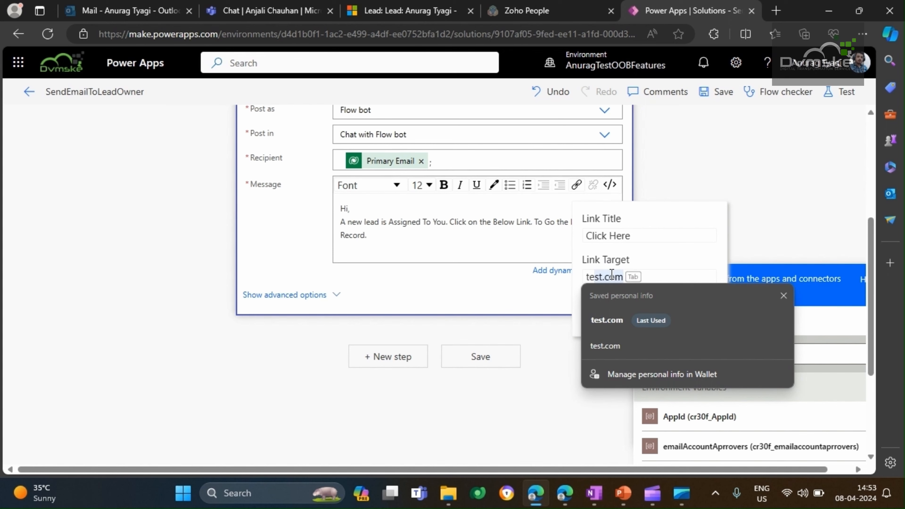
type(".co")
left_click(647, 256)
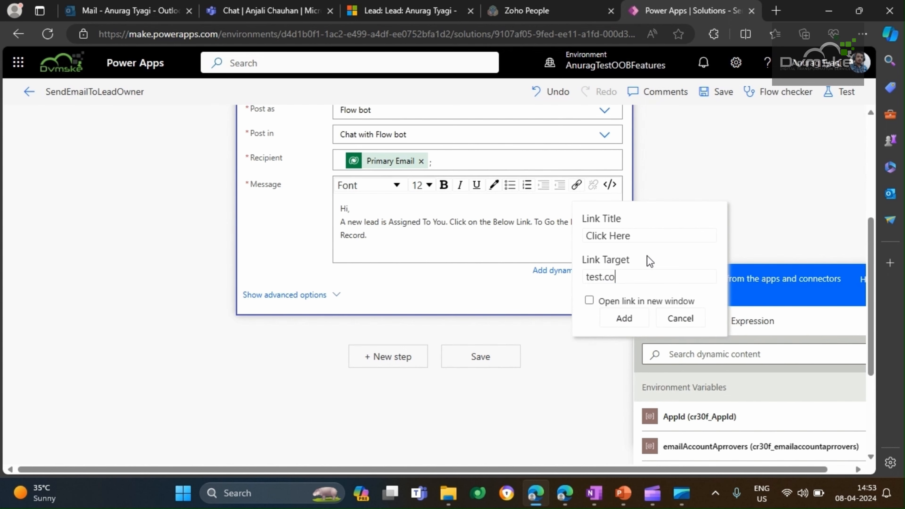
left_click(636, 321)
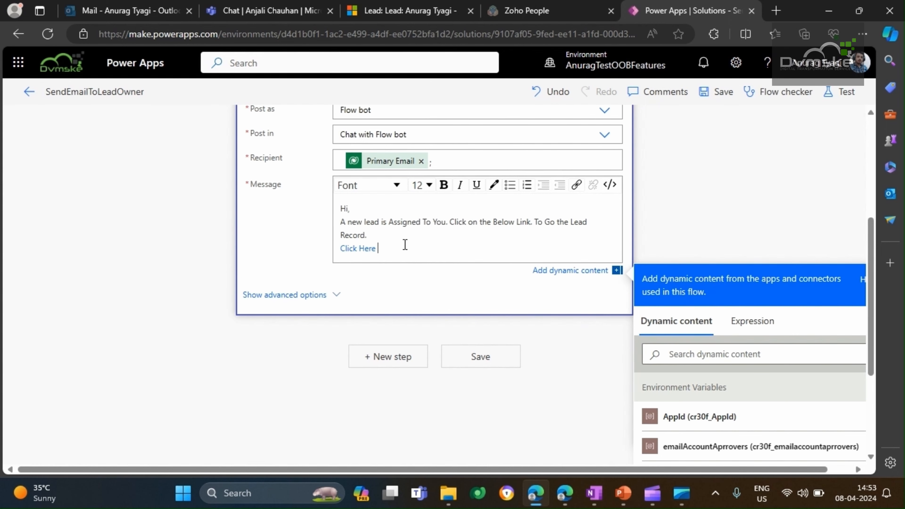
Add the closing "Regards" followed on a new line by "Crm System" below the Click Here link, leaving a blank line between
key("Return")
key("Return")
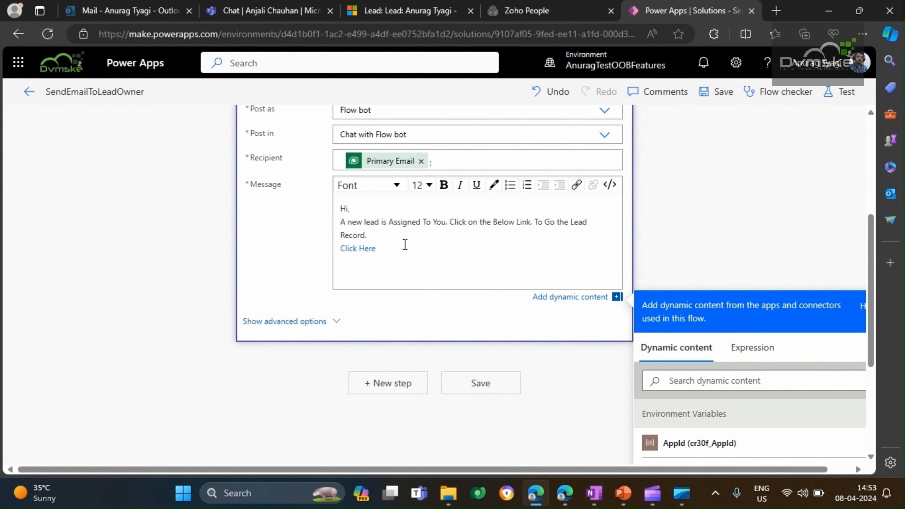
type("Regards")
key("Return")
type("C")
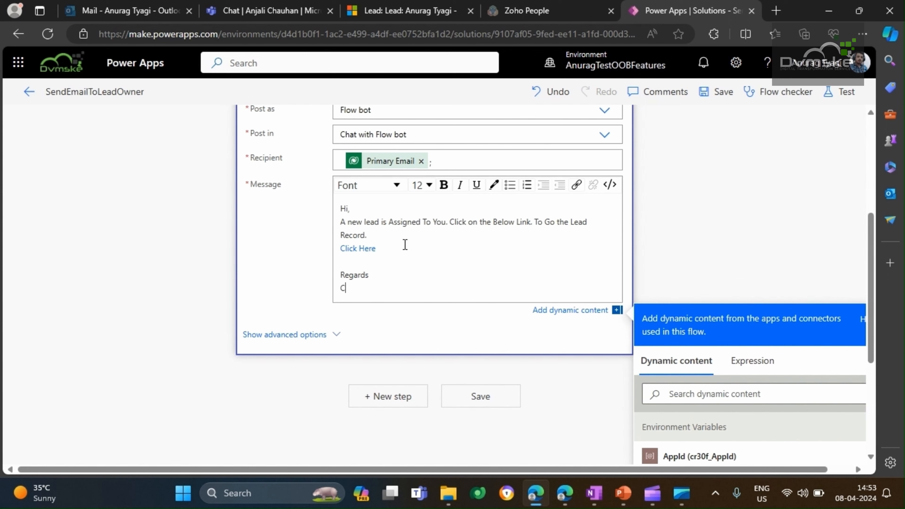
type("rm System")
mouse_move(368, 253)
left_click(611, 186)
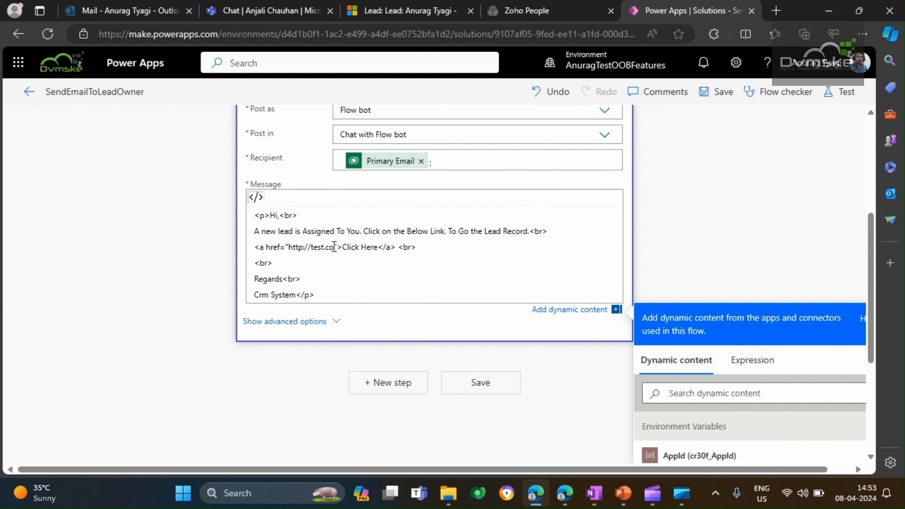
left_click_drag(334, 247, 292, 249)
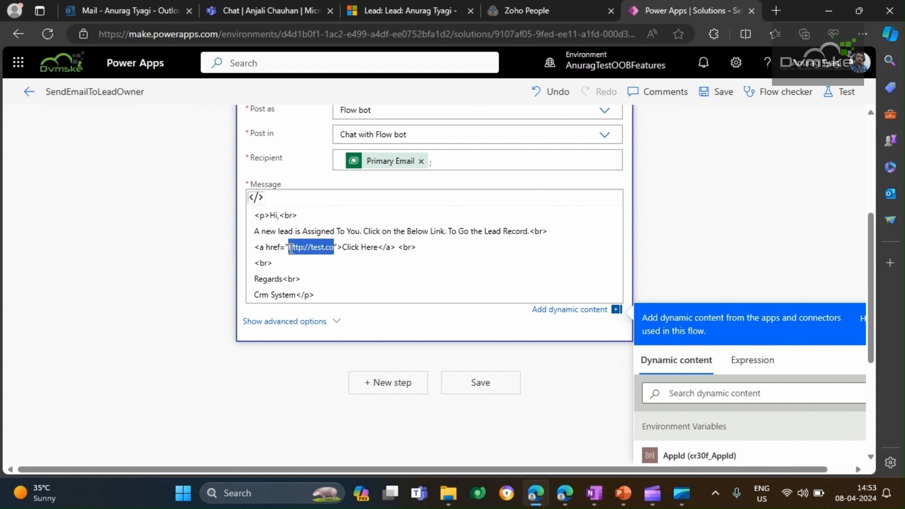
key("BackSpace")
scroll(707, 289, "down", 5)
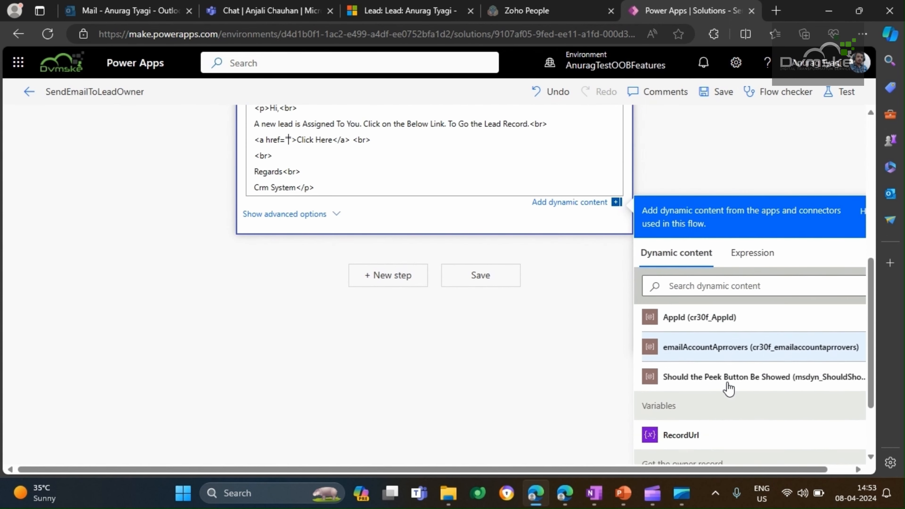
scroll(720, 389, "down", 2)
left_click(712, 391)
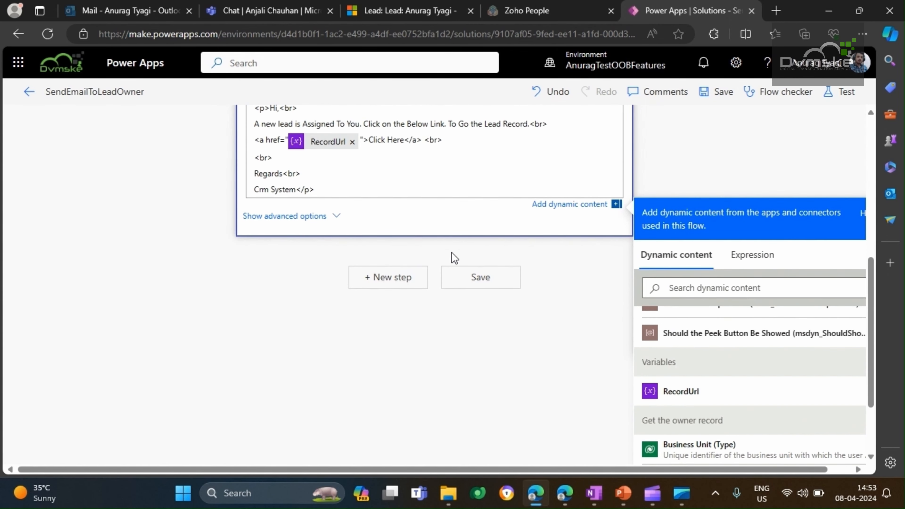
Show the advanced options of the Teams message action and set IsAlert to Yes
scroll(410, 246, "up", 3)
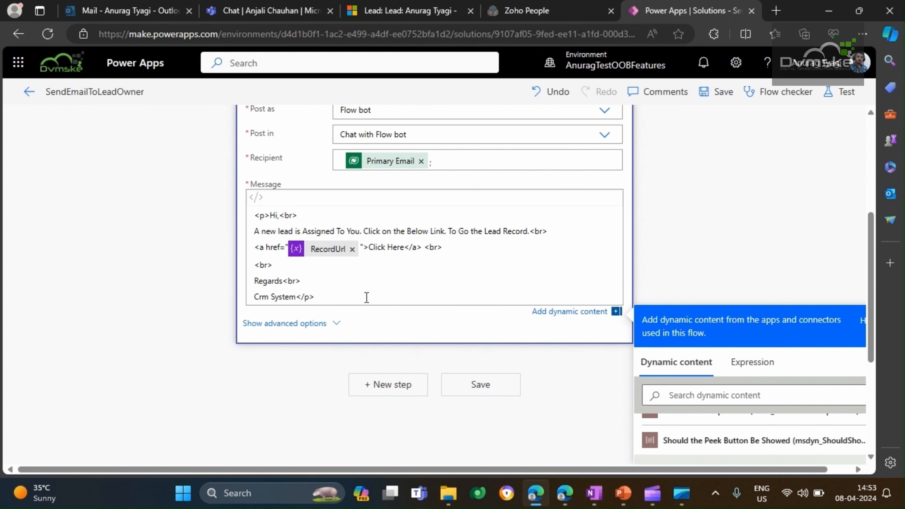
left_click(284, 323)
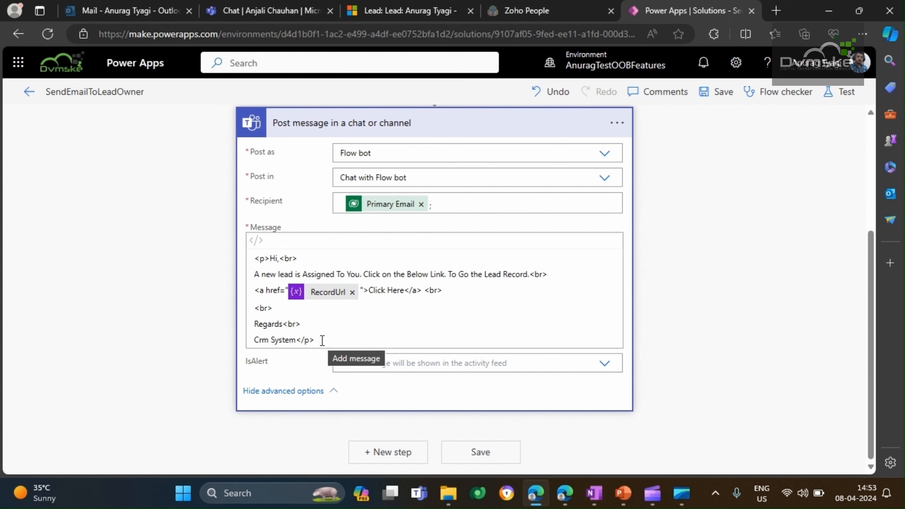
left_click(604, 365)
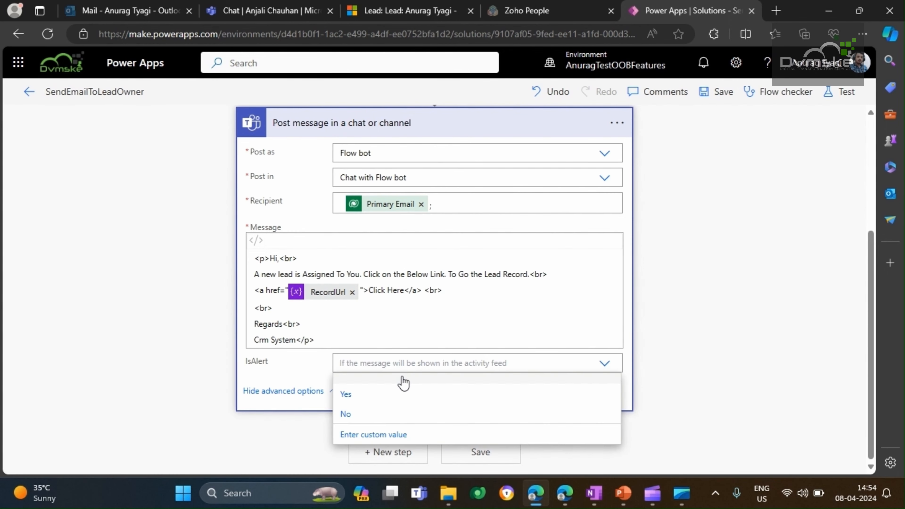
left_click(346, 394)
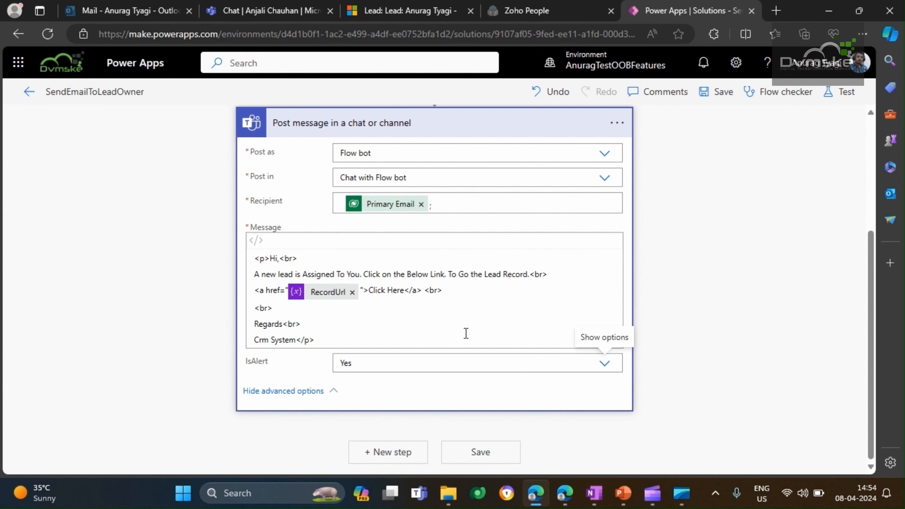
Save the SendEmailToLeadOwner flow and start a manual test run of it
scroll(756, 247, "up", 3)
scroll(756, 248, "up", 2)
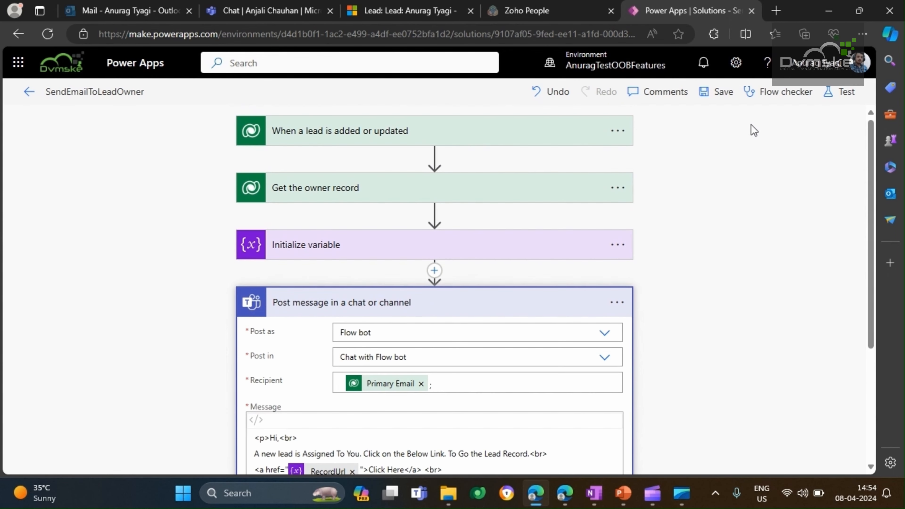
left_click(717, 95)
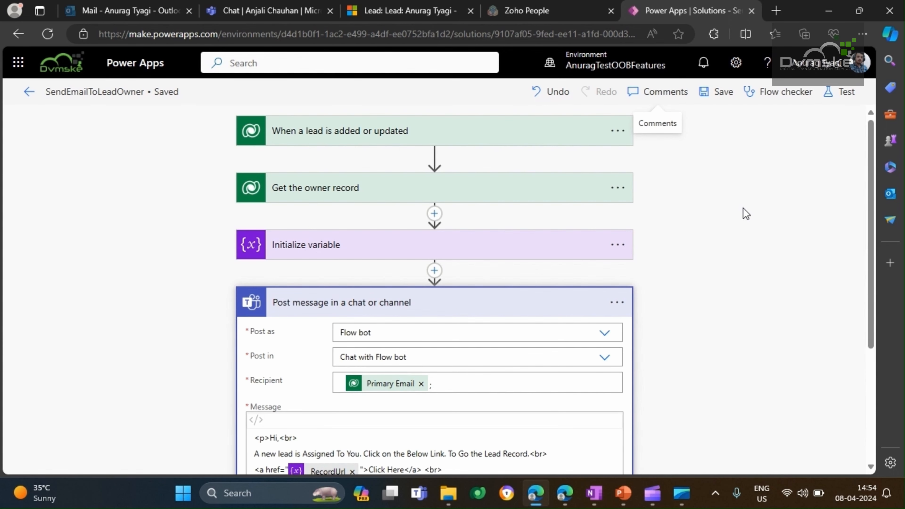
left_click(838, 102)
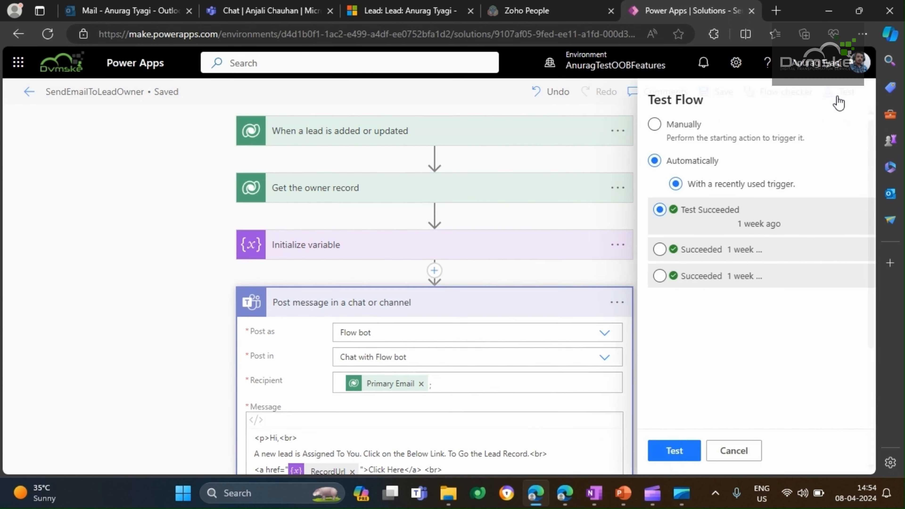
left_click(627, 125)
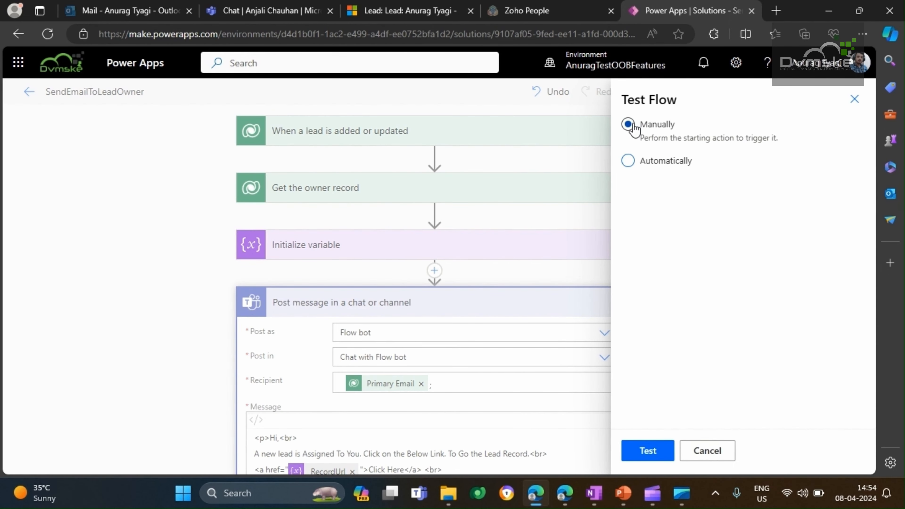
left_click(649, 454)
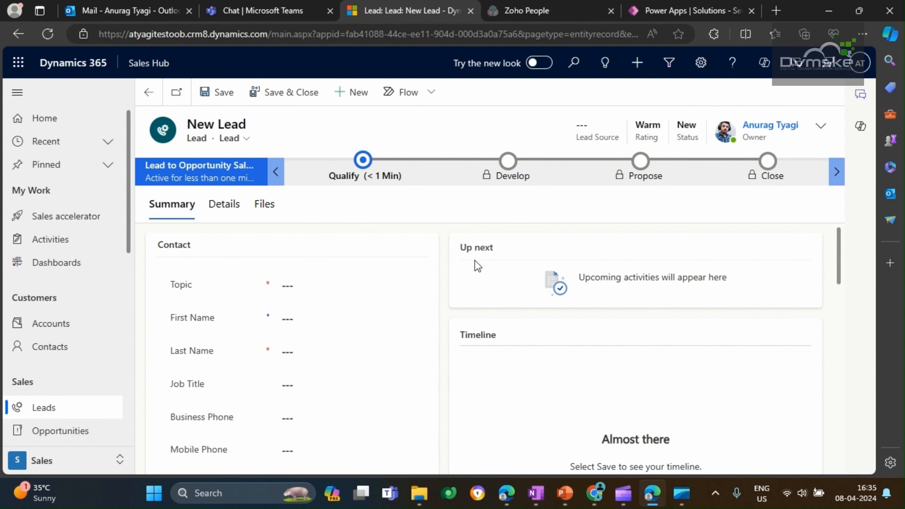
In the new lead form of Dynamics 365 Sales Hub, enter the topic "100 Iphones"
left_click(301, 289)
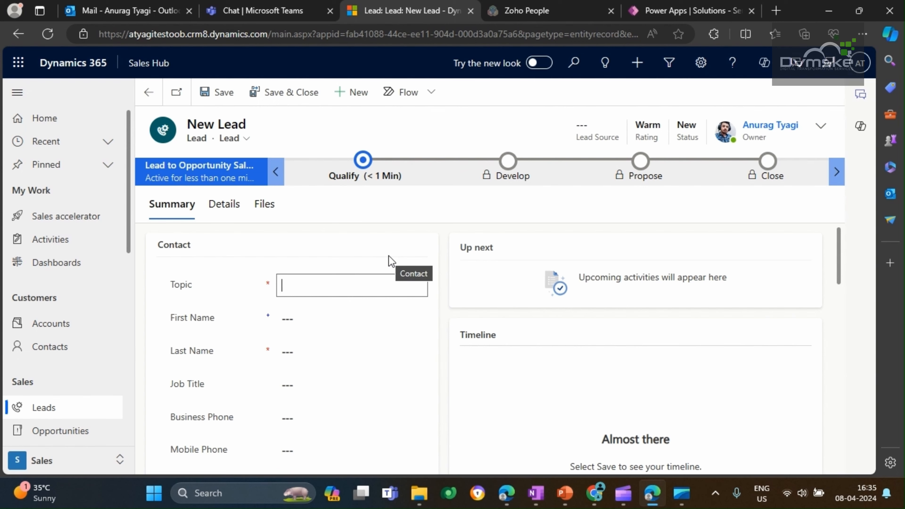
type("100")
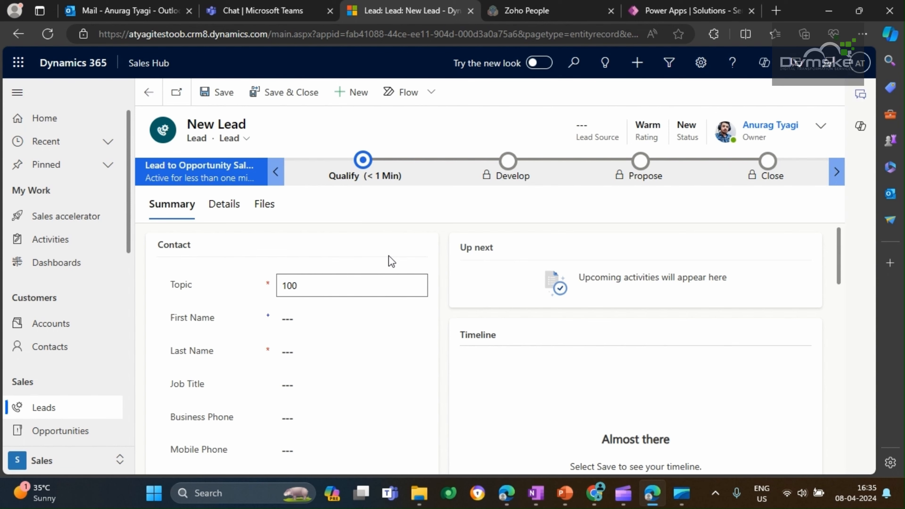
type(" la")
key("BackSpace")
type("phones")
Fill in the lead's first name and last name and save the record
left_click(325, 319)
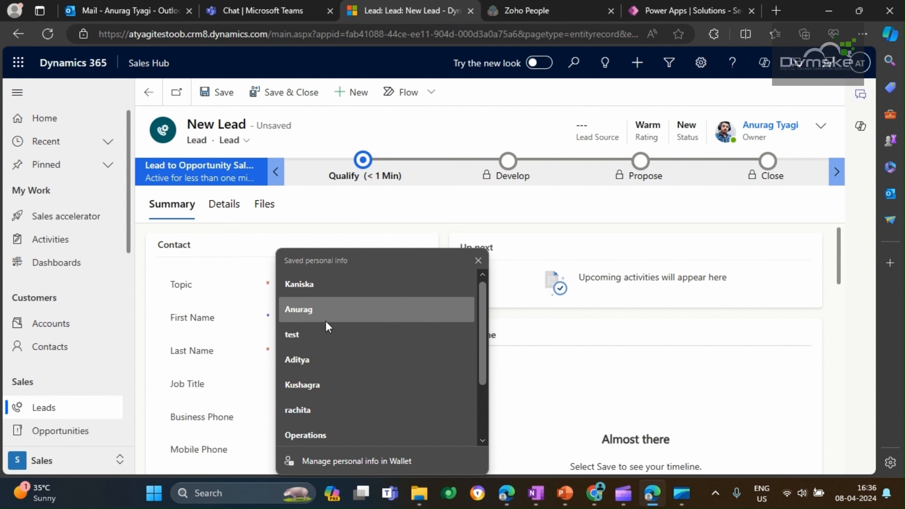
left_click(324, 287)
left_click(299, 353)
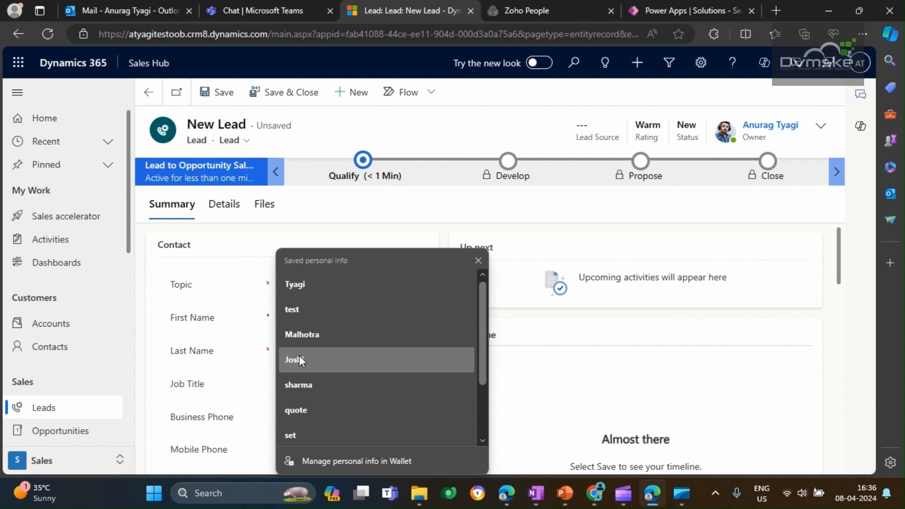
type("Sha")
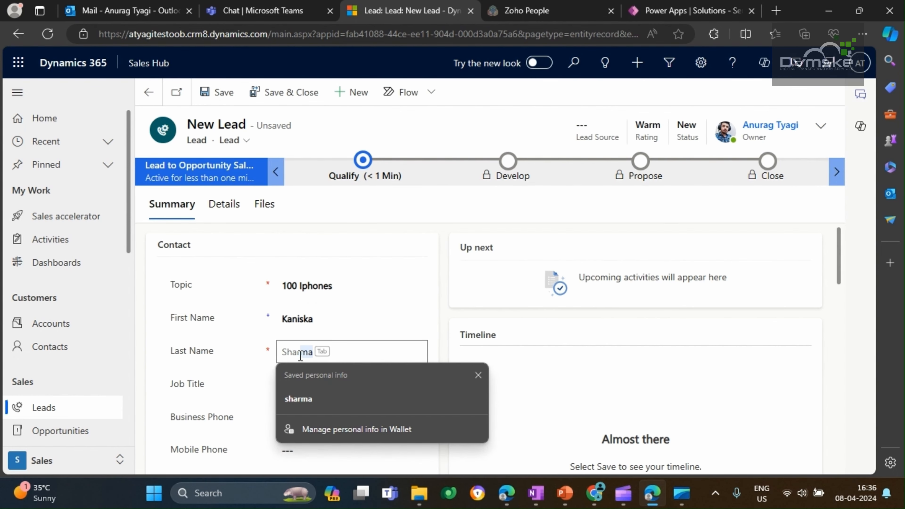
type("rma")
left_click(435, 218)
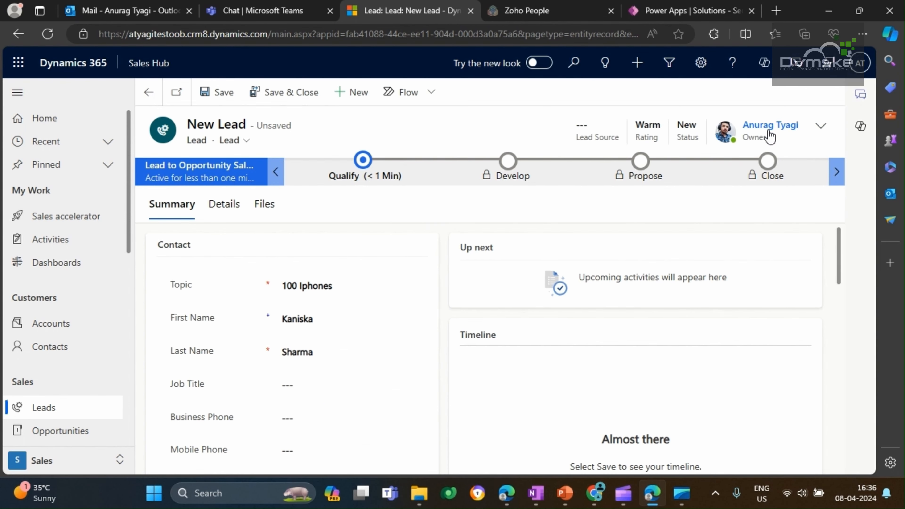
left_click(223, 100)
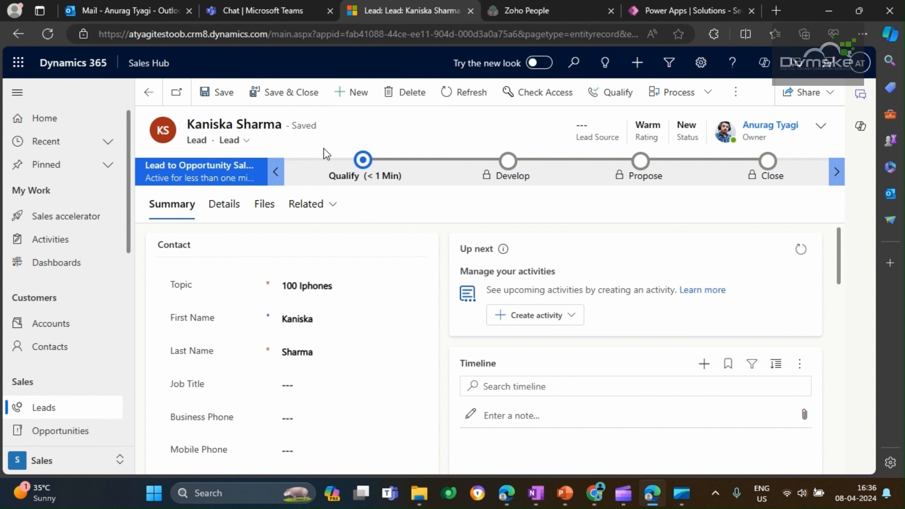
Switch to the flow test in Power Apps and examine the run status and the recipient and message inputs of the Teams action
left_click(674, 6)
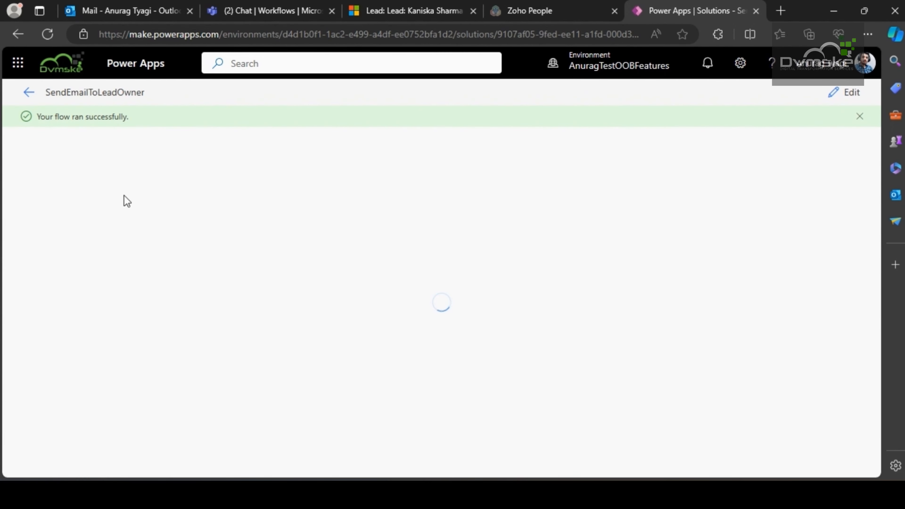
left_click_drag(129, 117, 49, 121)
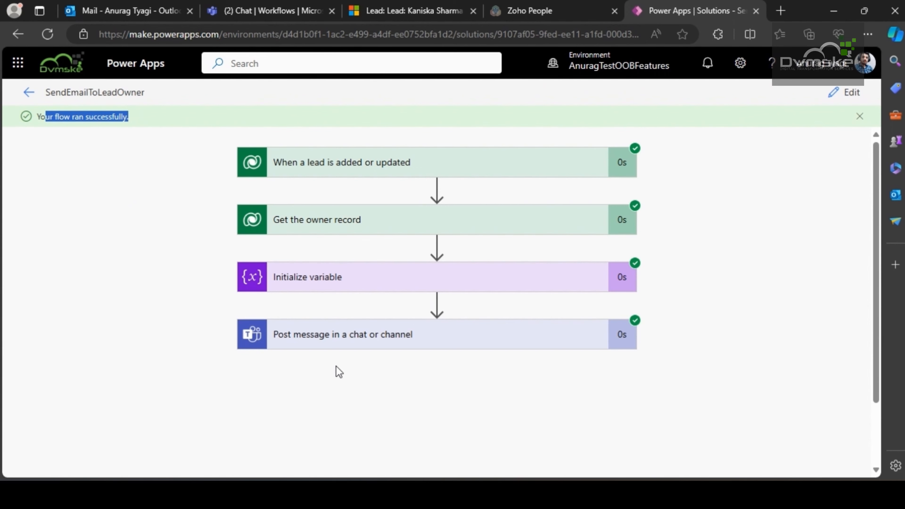
left_click(341, 343)
scroll(340, 342, "down", 5)
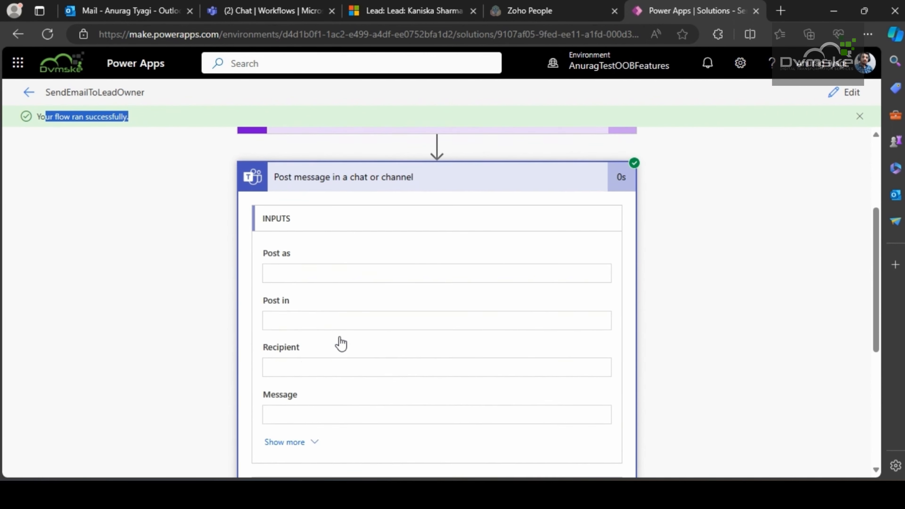
scroll(337, 341, "down", 3)
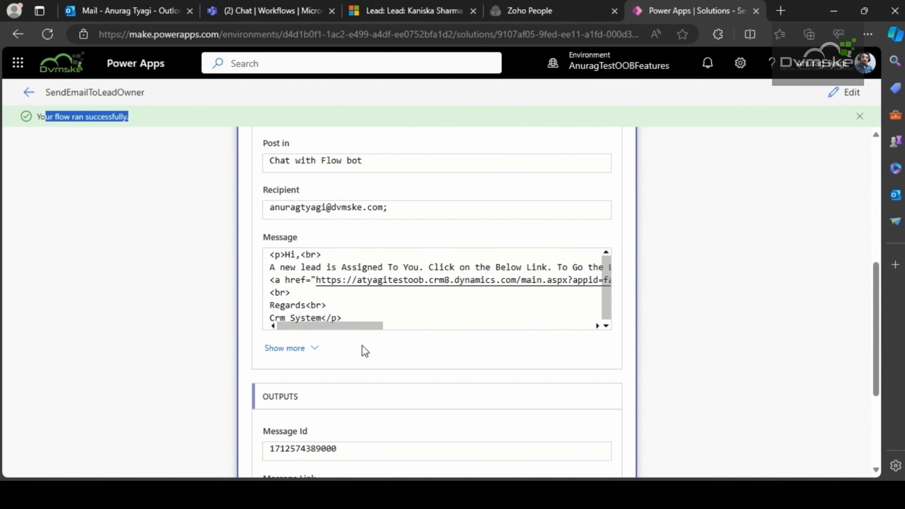
scroll(360, 320, "up", 3)
scroll(305, 252, "down", 5)
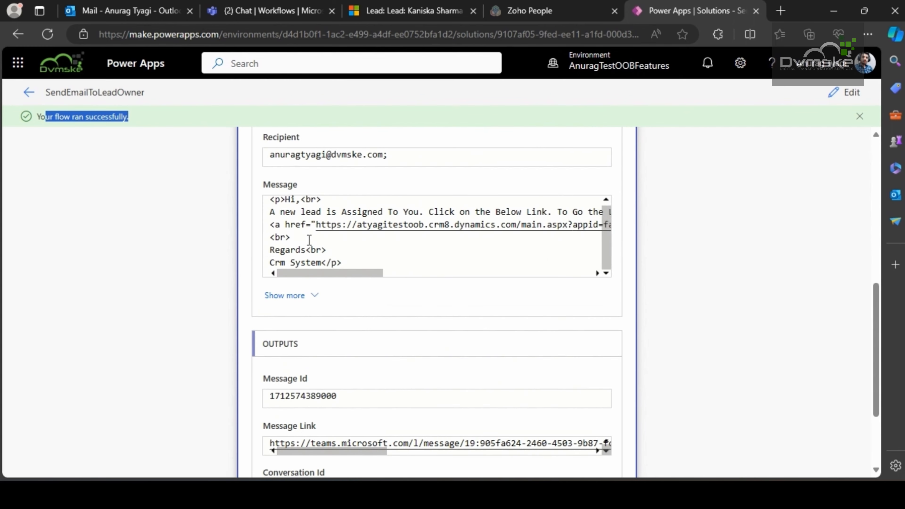
scroll(428, 277, "up", 3)
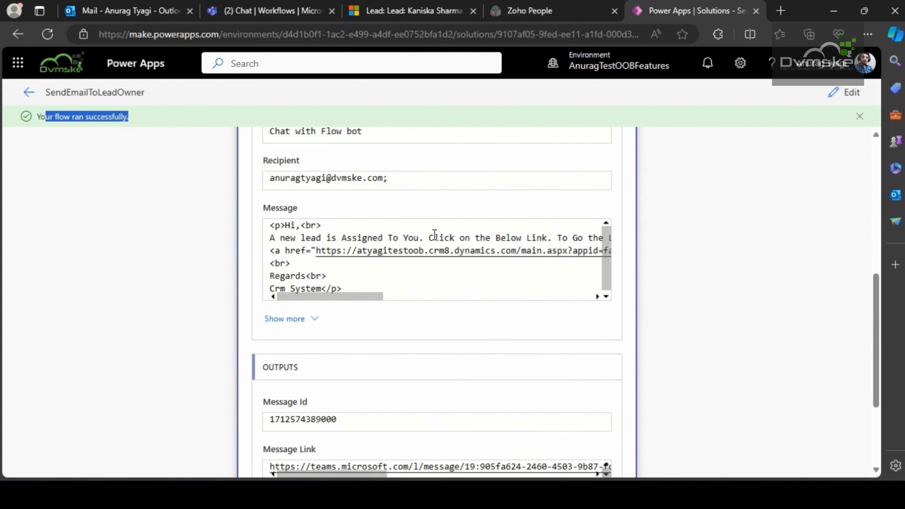
Expand the remaining inputs of the Teams action's run and check the IsAlert value
left_click(301, 337)
scroll(287, 306, "down", 1)
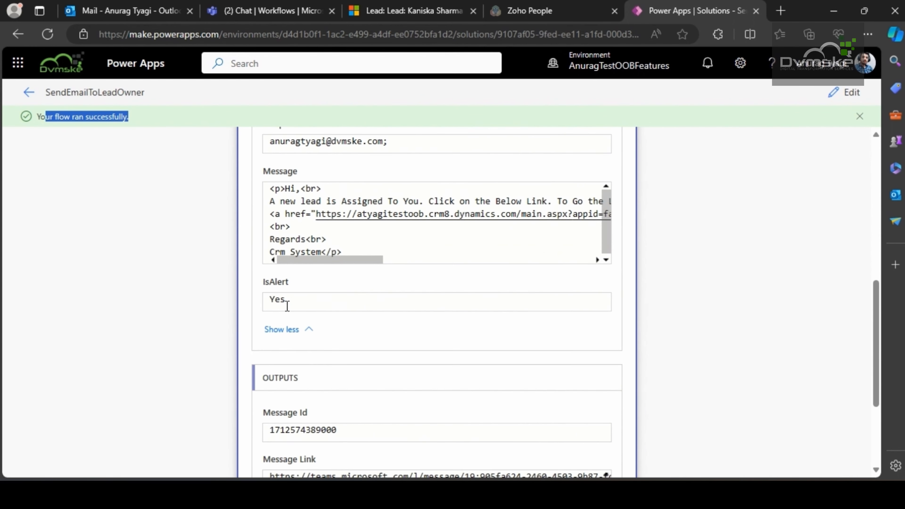
left_click_drag(290, 303, 268, 301)
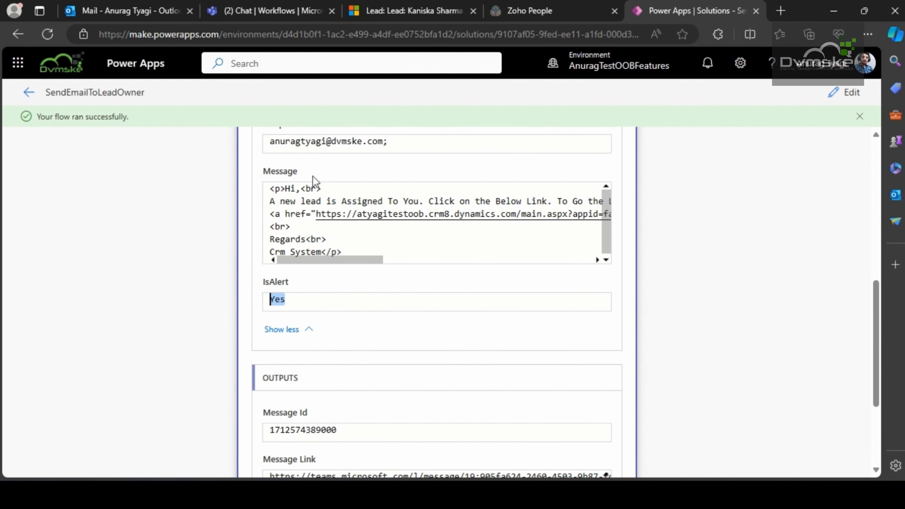
Switch to the Workflows chat in Microsoft Teams and follow the newest message's Click Here link to the lead record
left_click(239, 11)
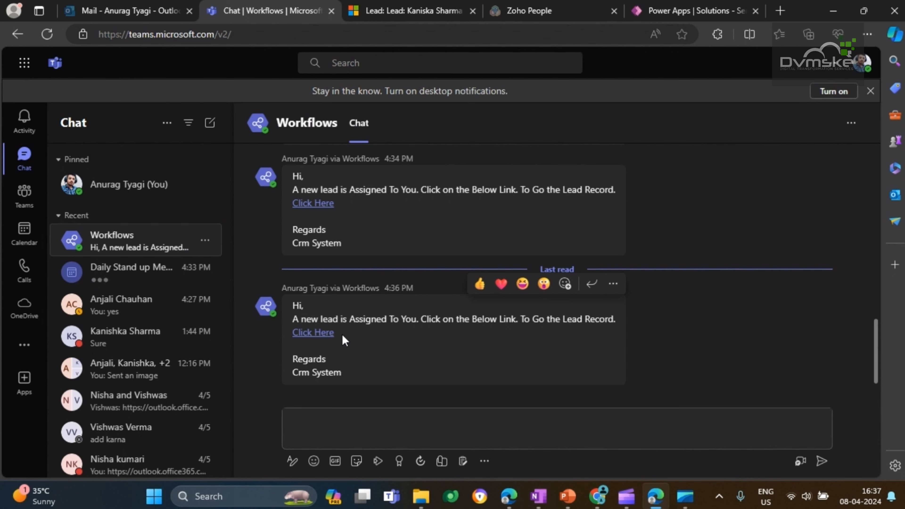
left_click(321, 335)
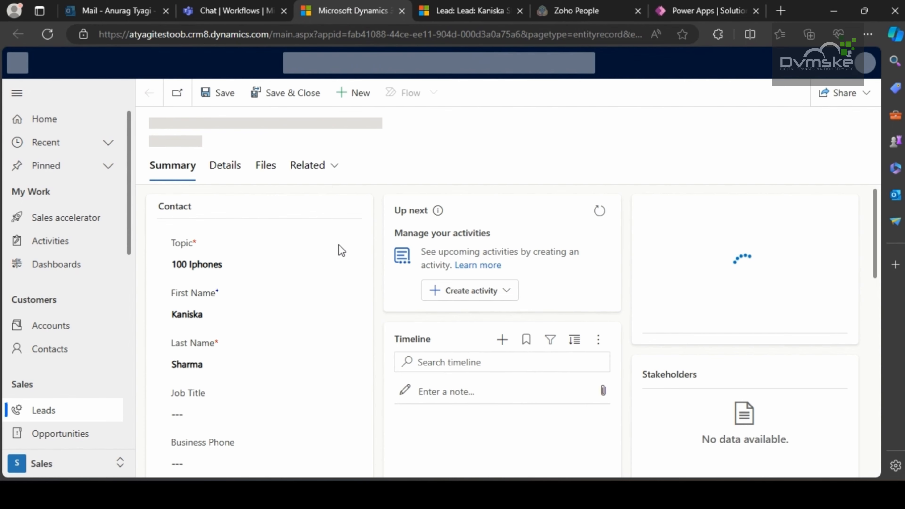
Return to Microsoft Teams and view the newest Workflows notification in the Activity feed
left_click(237, 9)
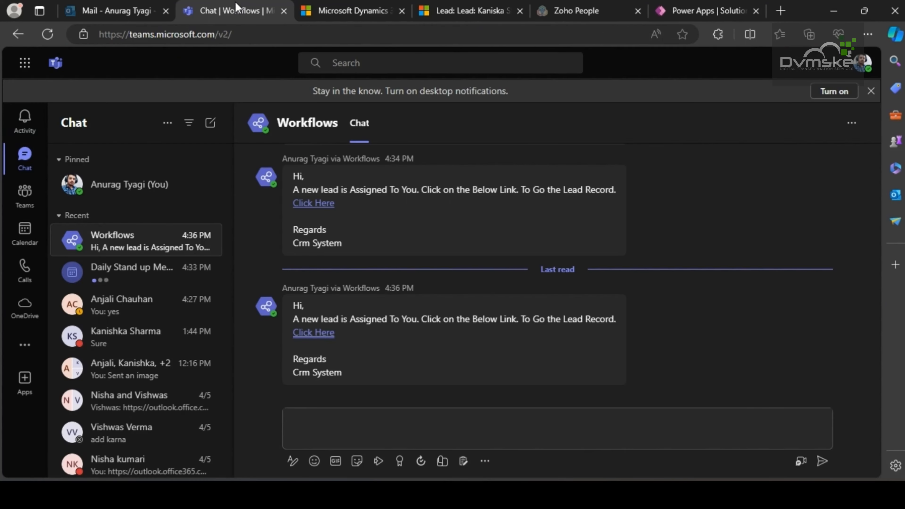
left_click(15, 137)
left_click(137, 214)
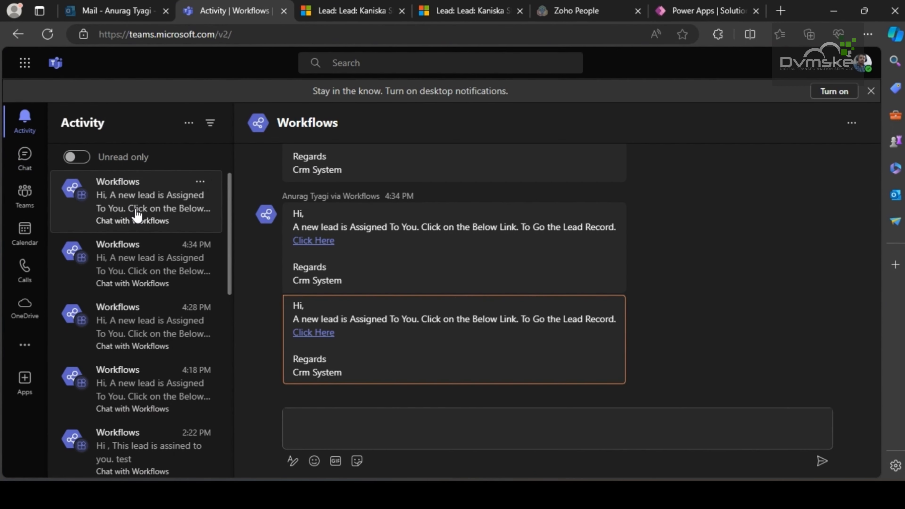